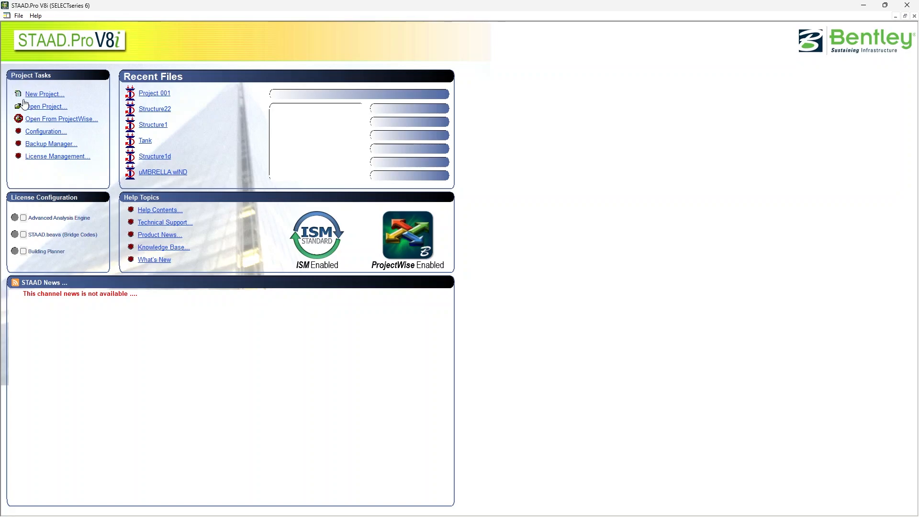
Create a new Space model with the file name Project 001, overwriting the existing file, and start it with Add Beam
left_click(42, 94)
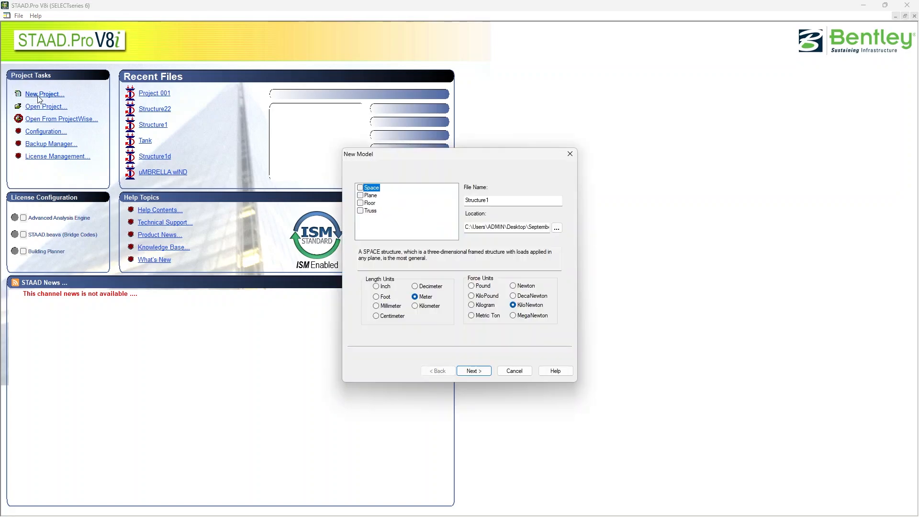
left_click(360, 187)
key("Tab")
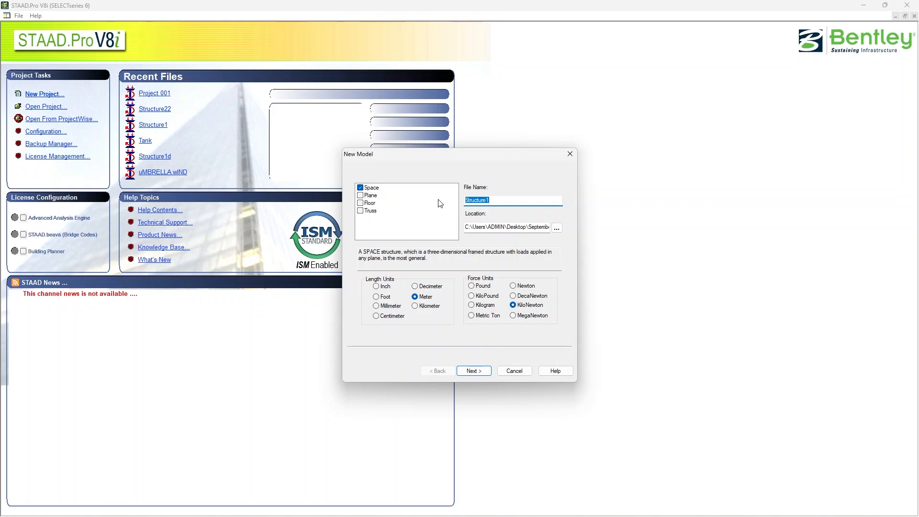
key("Caps_Lock")
type("P")
key("Caps_Lock")
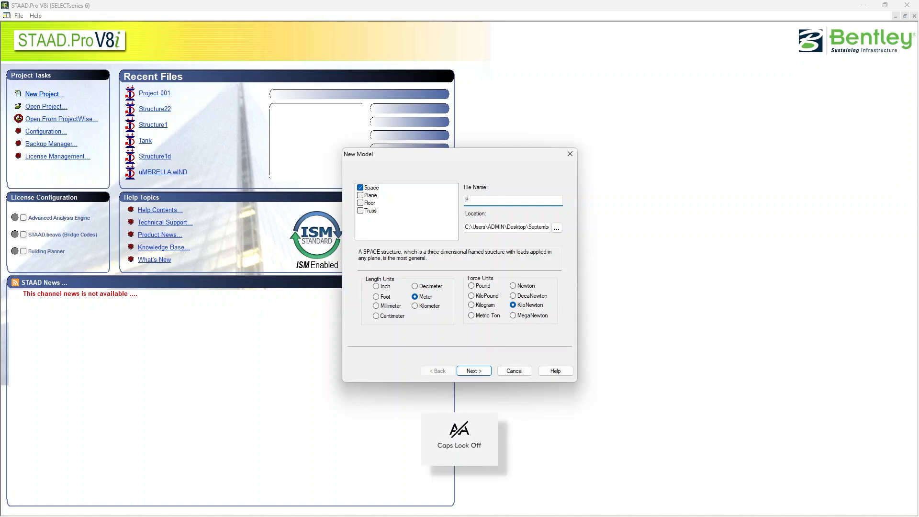
type("roject 001")
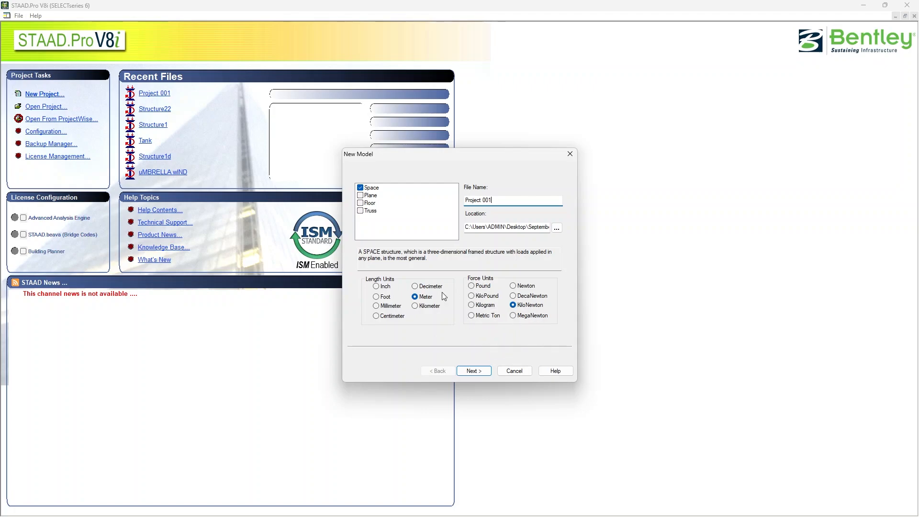
left_click(474, 372)
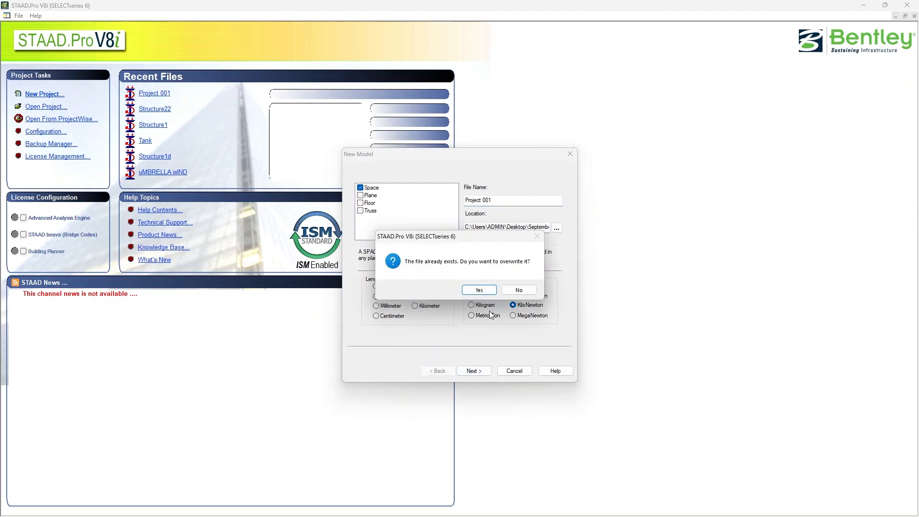
left_click(484, 291)
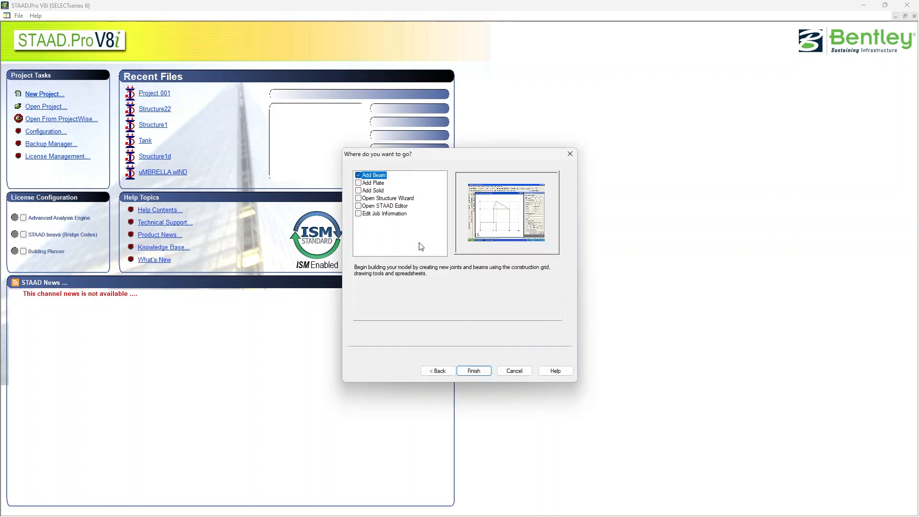
left_click(473, 371)
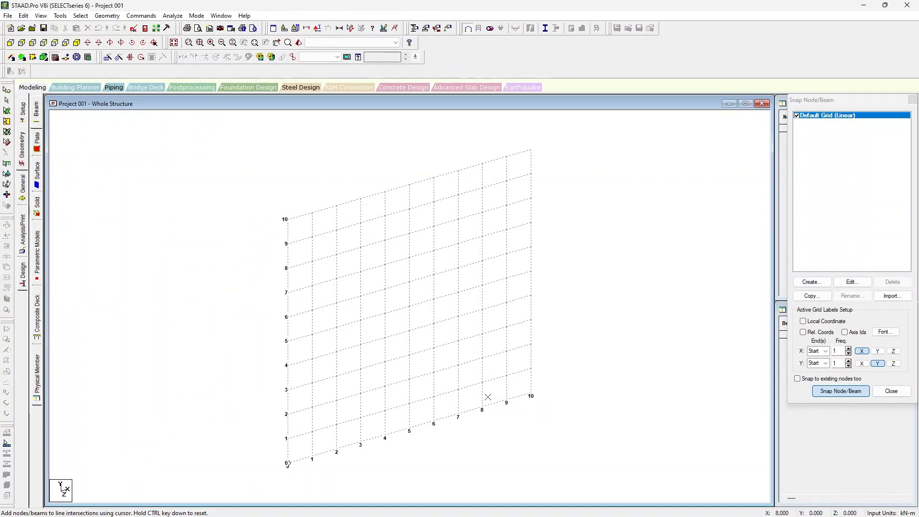
Switch to the front view and set the default grid's construction line spacing to 0.5 m in both X and Y
left_click(77, 43)
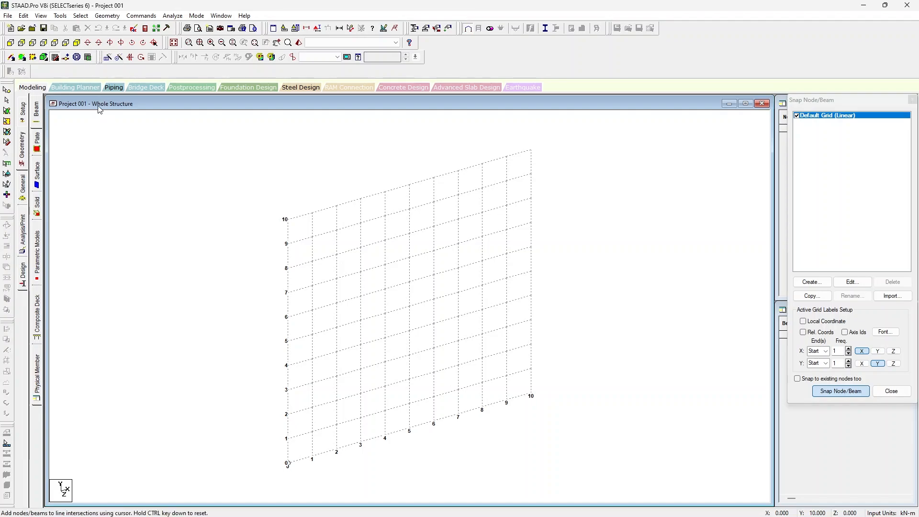
left_click(11, 44)
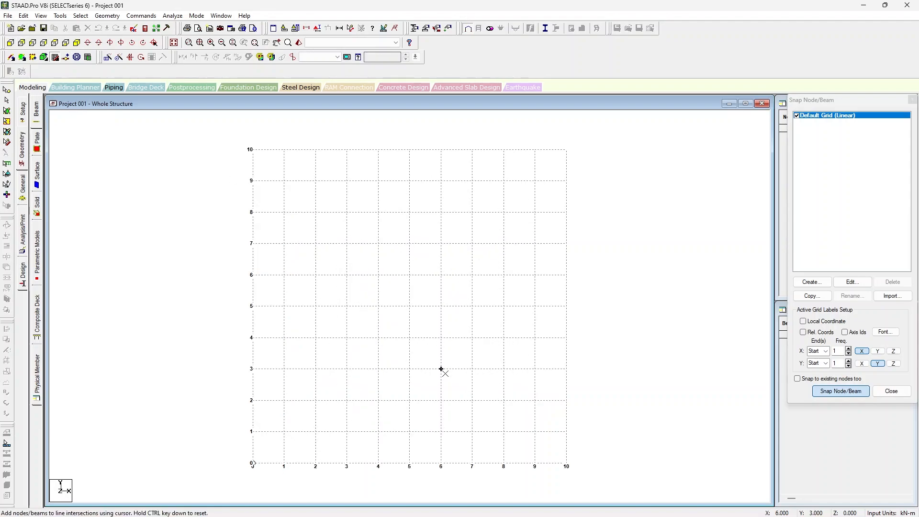
scroll(428, 380, "down", 1)
scroll(326, 391, "down", 1)
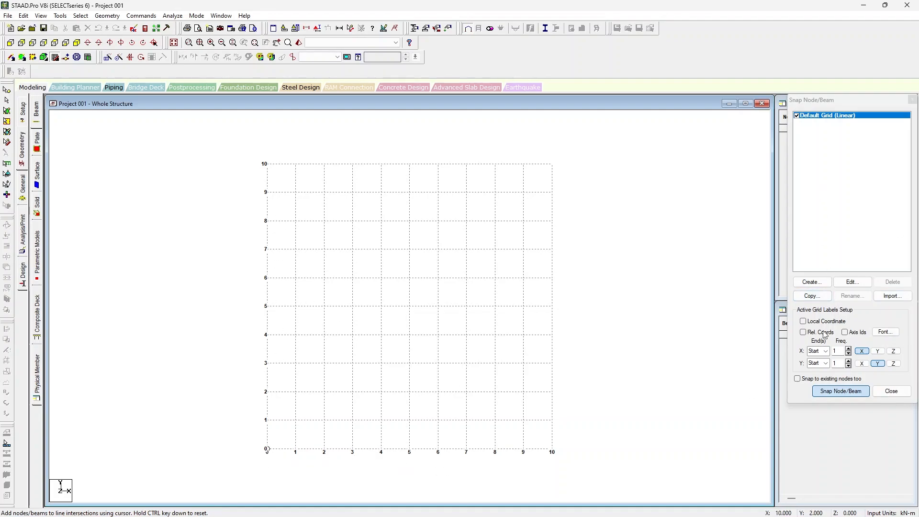
left_click(844, 283)
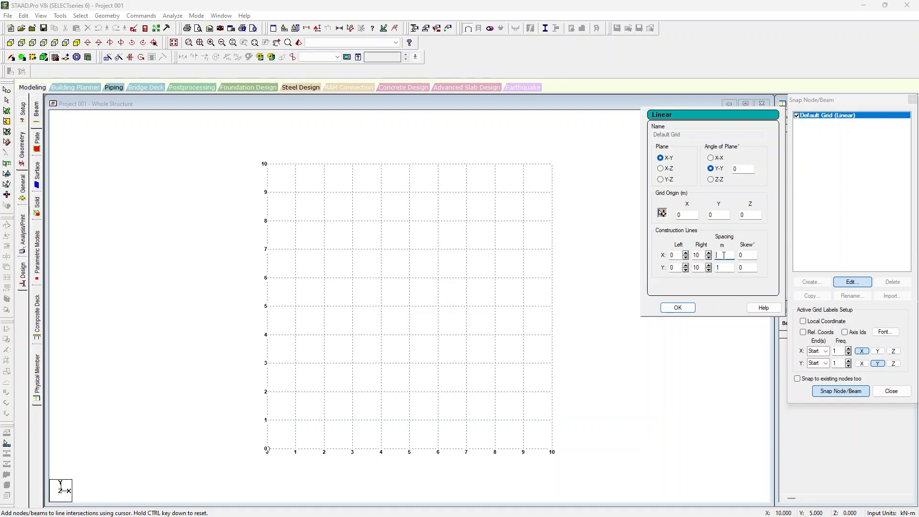
type(".5")
left_click(725, 268)
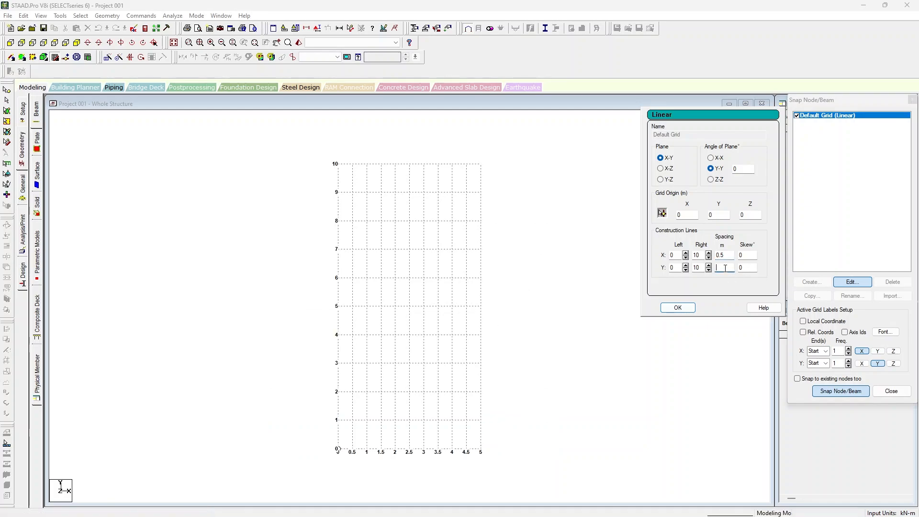
type("0.5")
left_click(678, 308)
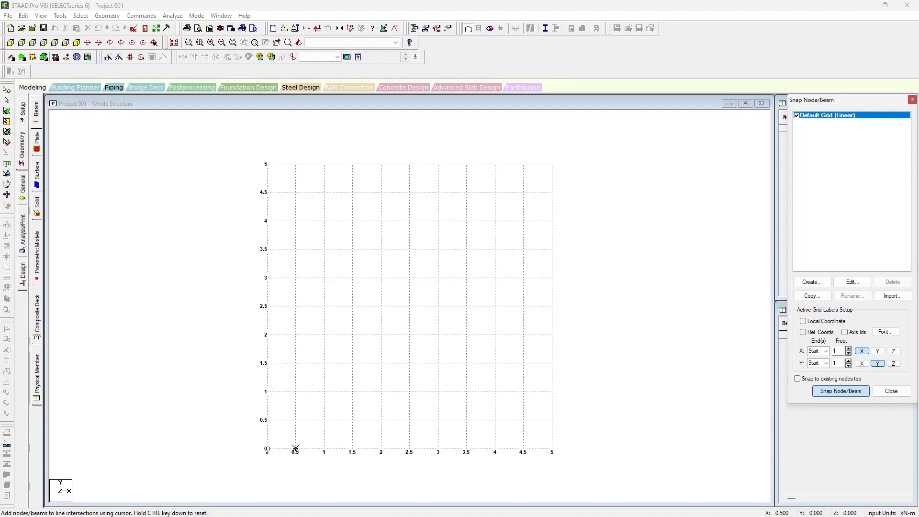
Draw two vertical members from Y 0 to Y 3 m on the grid, one at X 0.5 m and one at X 2.5 m
scroll(296, 450, "up", 1)
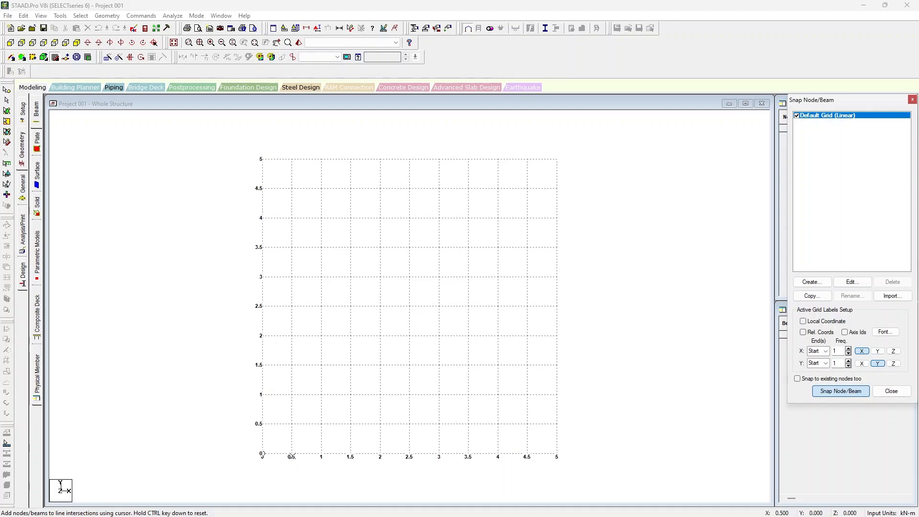
left_click(291, 454)
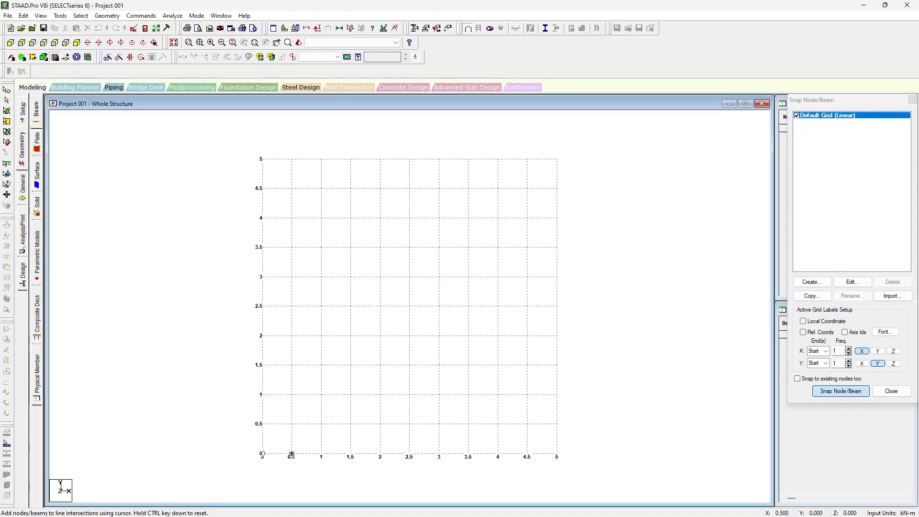
left_click(298, 276)
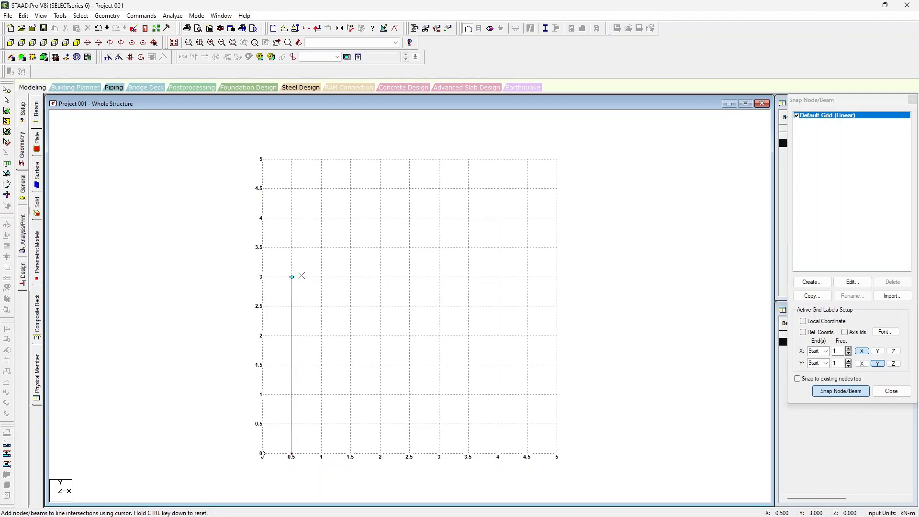
key("Escape")
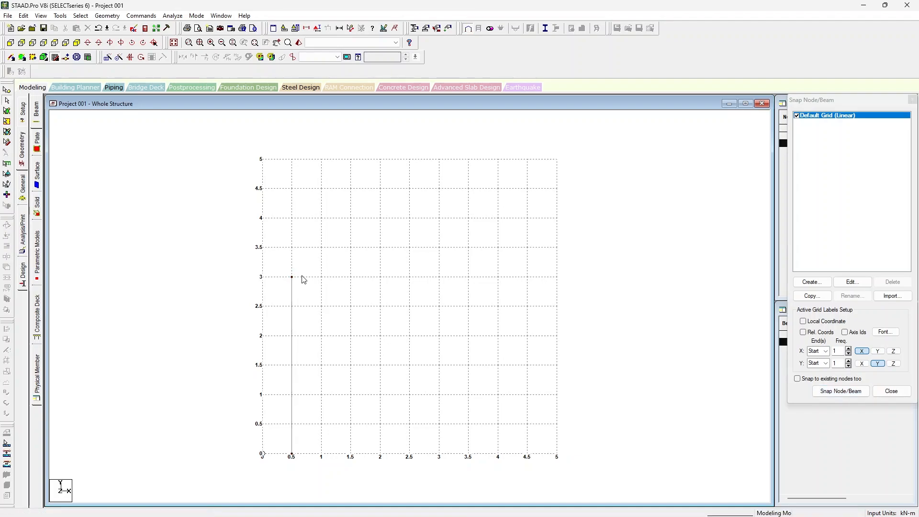
left_click(834, 392)
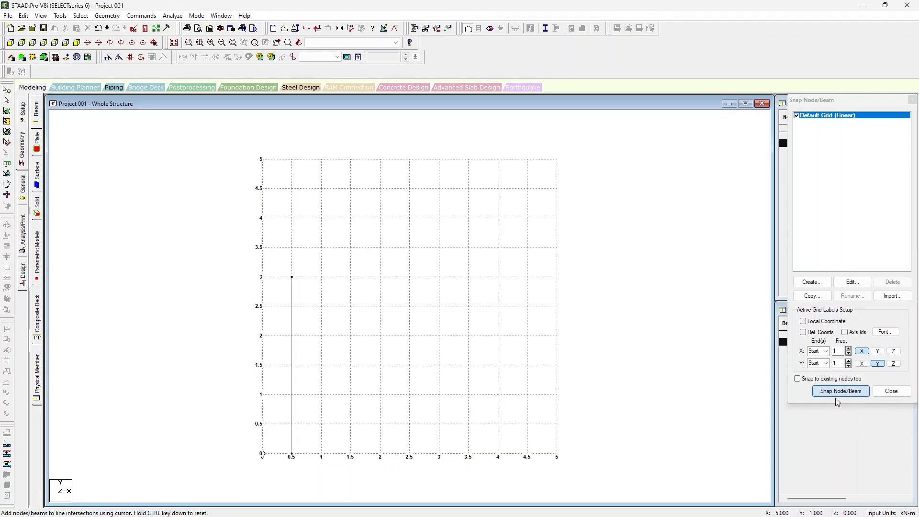
left_click(410, 454)
left_click(410, 276)
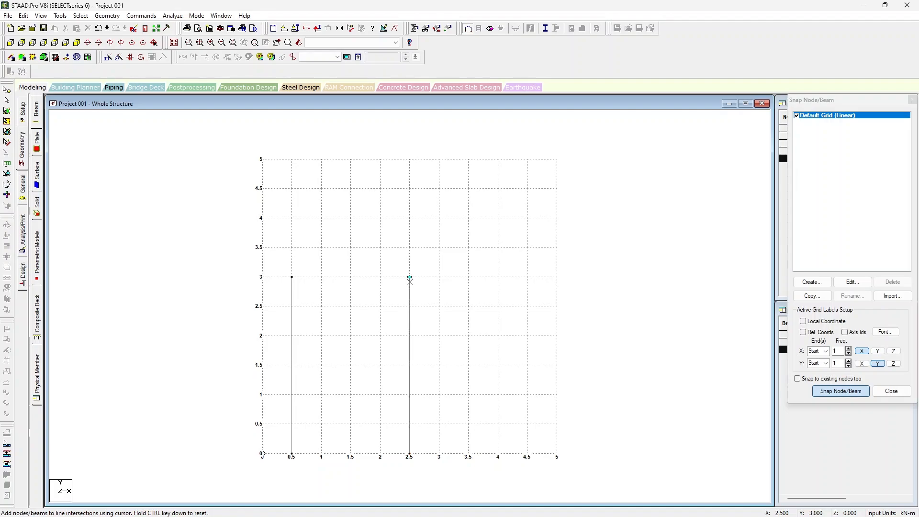
left_click(410, 280)
key("Escape")
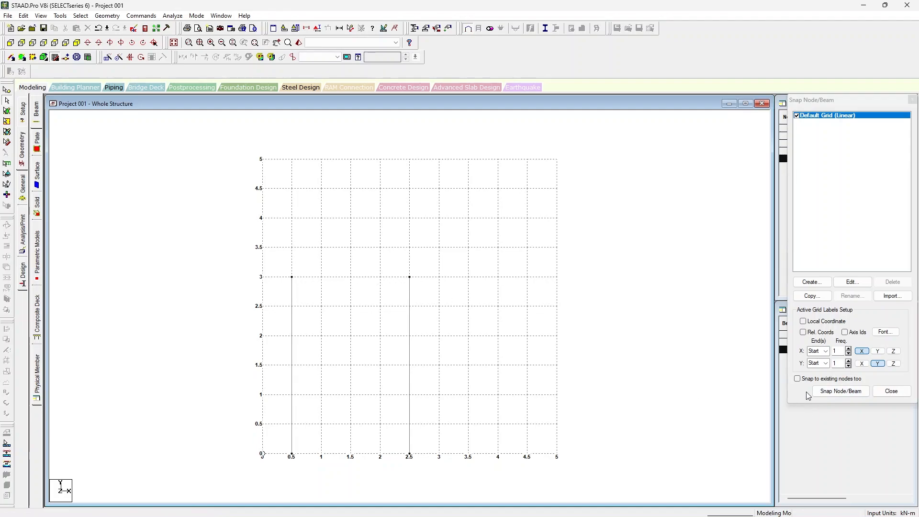
Connect the two column tops with a horizontal beam at Y 3 m and close the snap grid
left_click(825, 392)
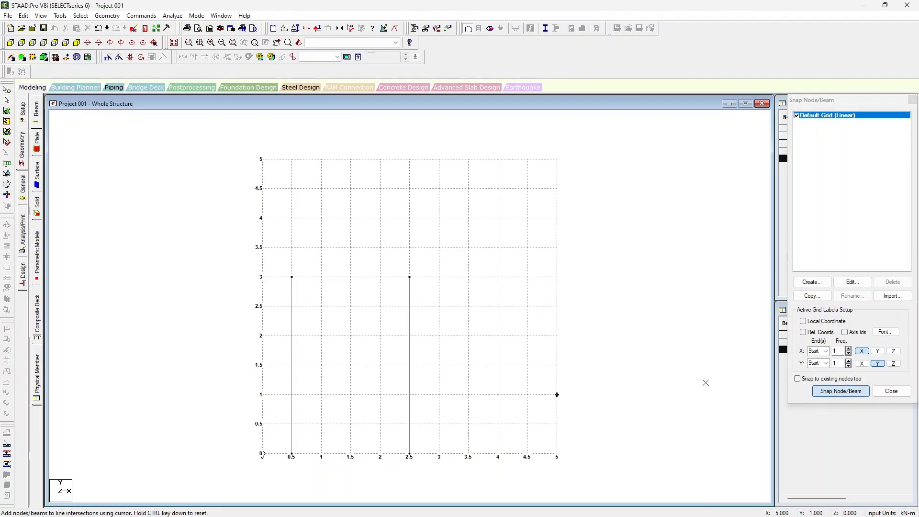
left_click(292, 277)
left_click(409, 277)
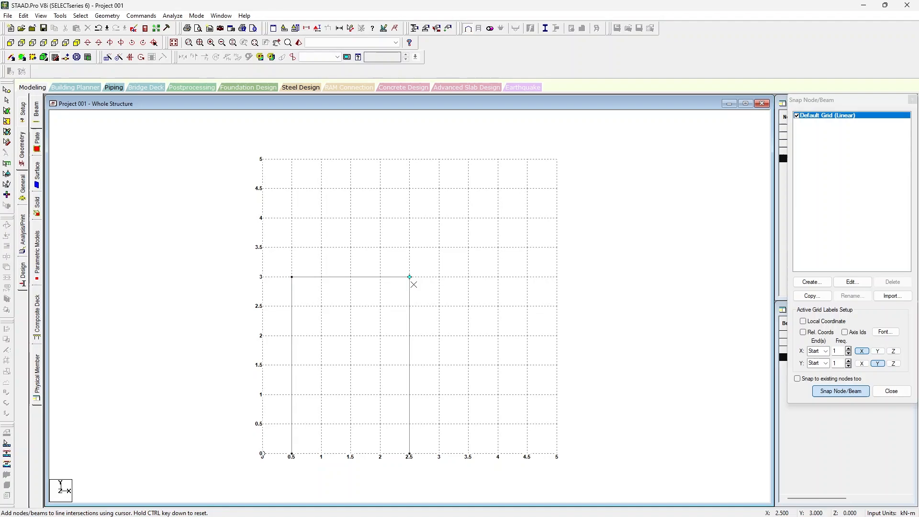
key("Escape")
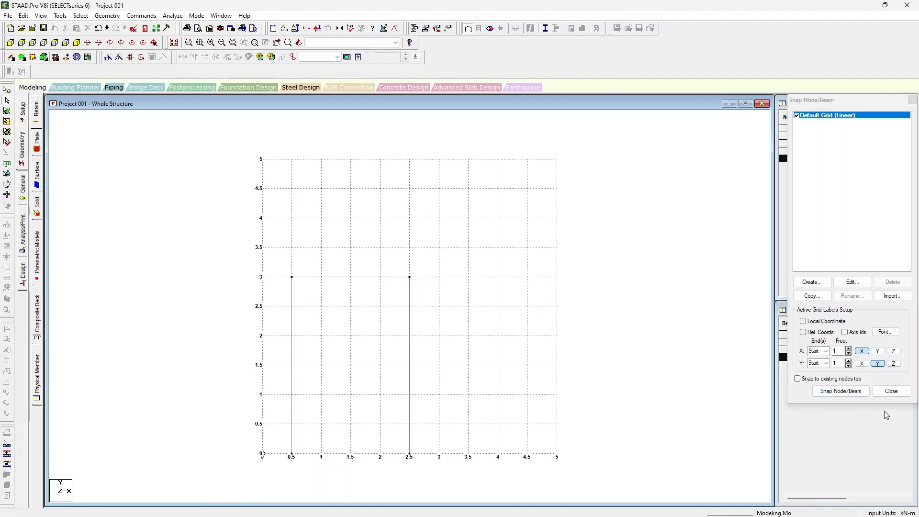
left_click(892, 391)
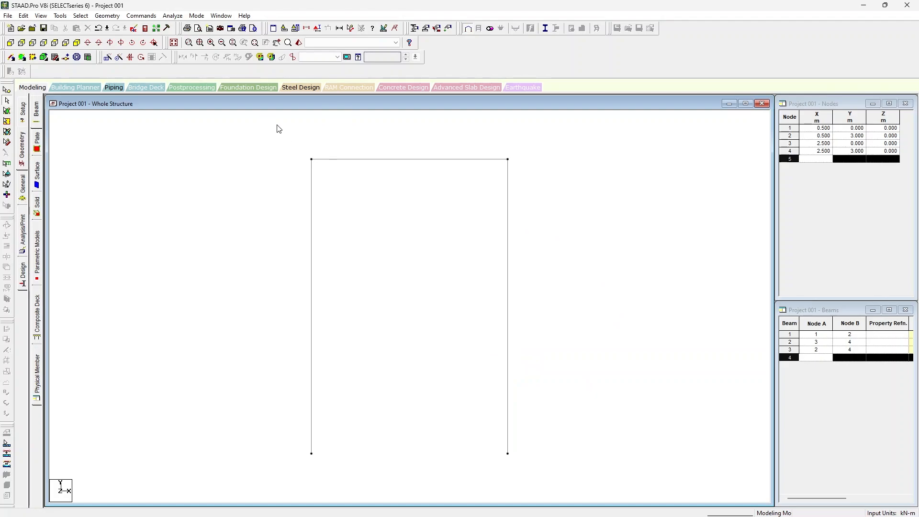
Delete all three members of the portal frame together with their orphaned nodes
left_click_drag(253, 128, 620, 493)
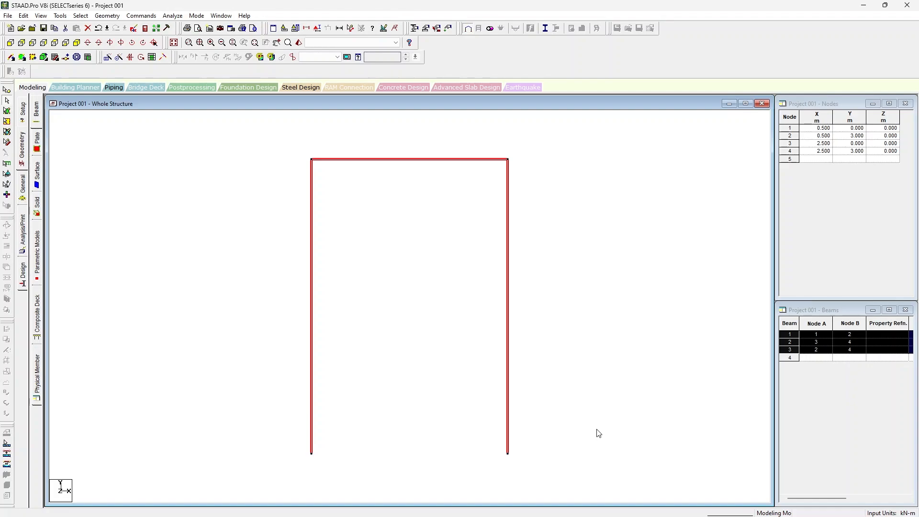
key("Delete")
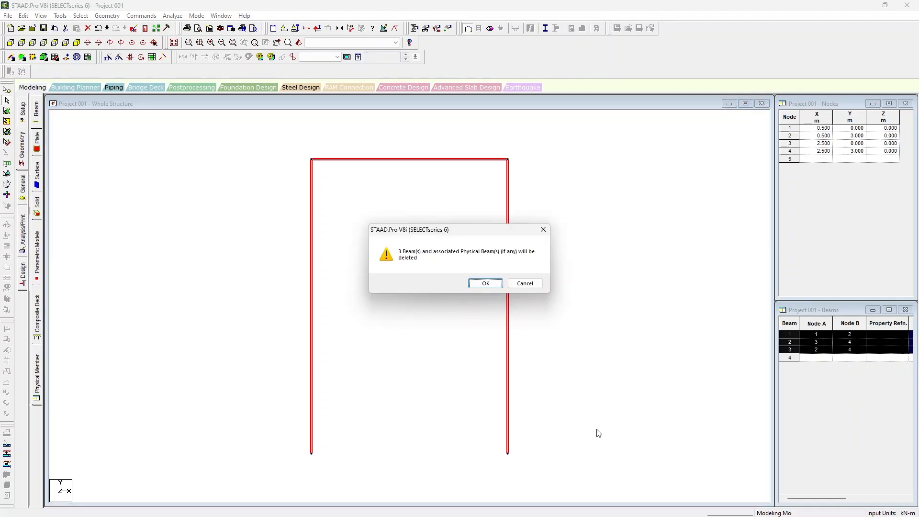
left_click(481, 284)
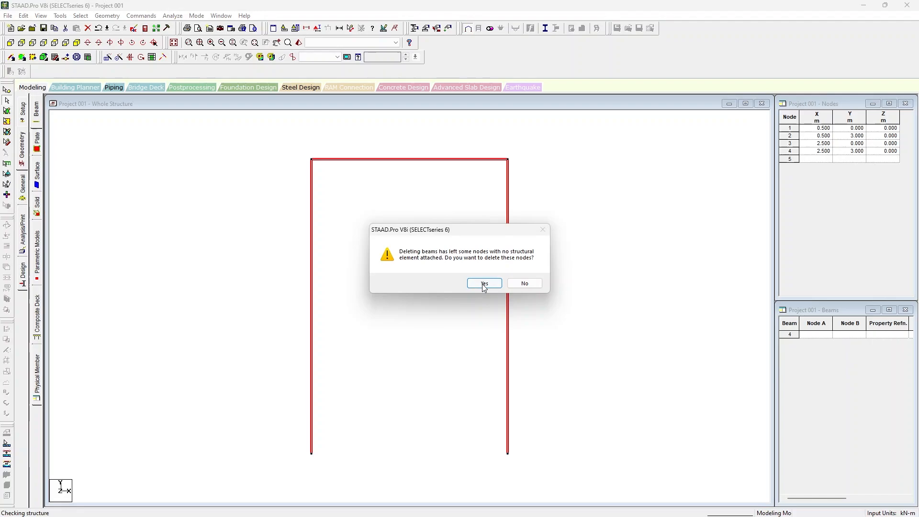
left_click(482, 286)
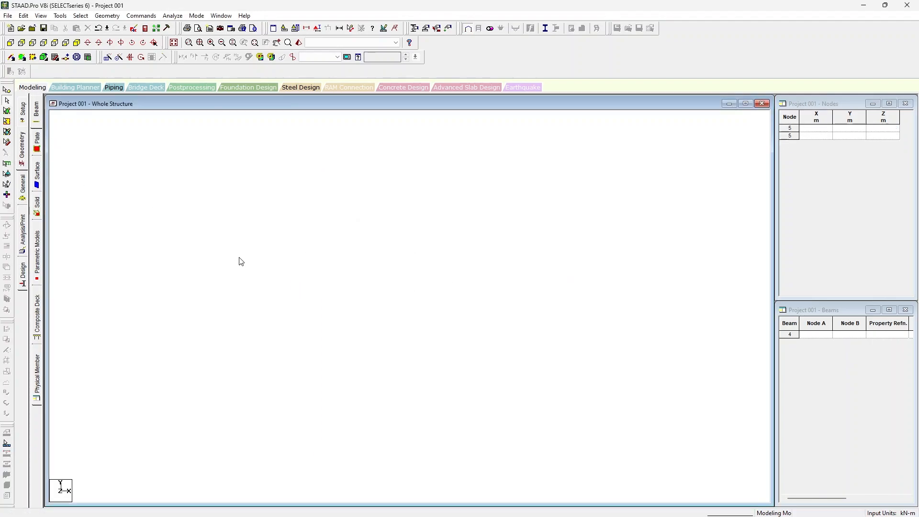
Reopen the snap grid and draw two vertical members from Y 0 to Y 2 m, at X 0.5 m and X 2.5 m
left_click(56, 61)
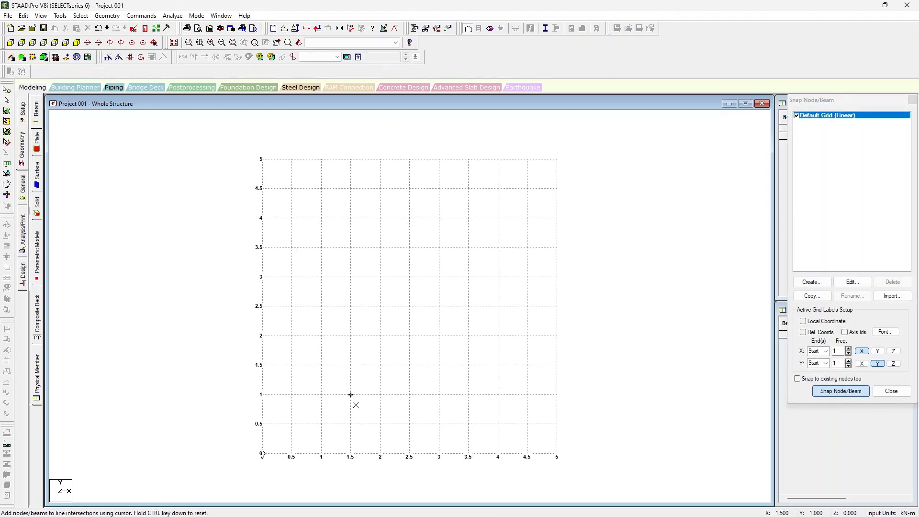
left_click(291, 454)
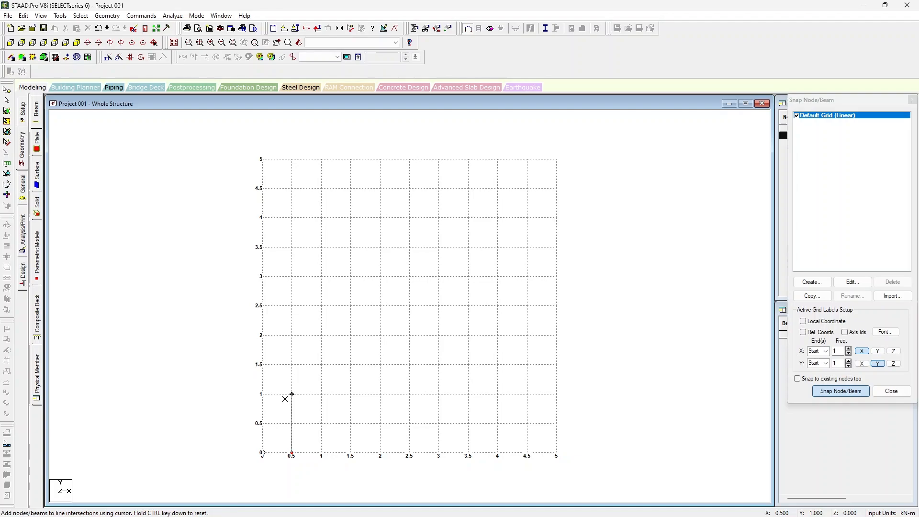
left_click(291, 337)
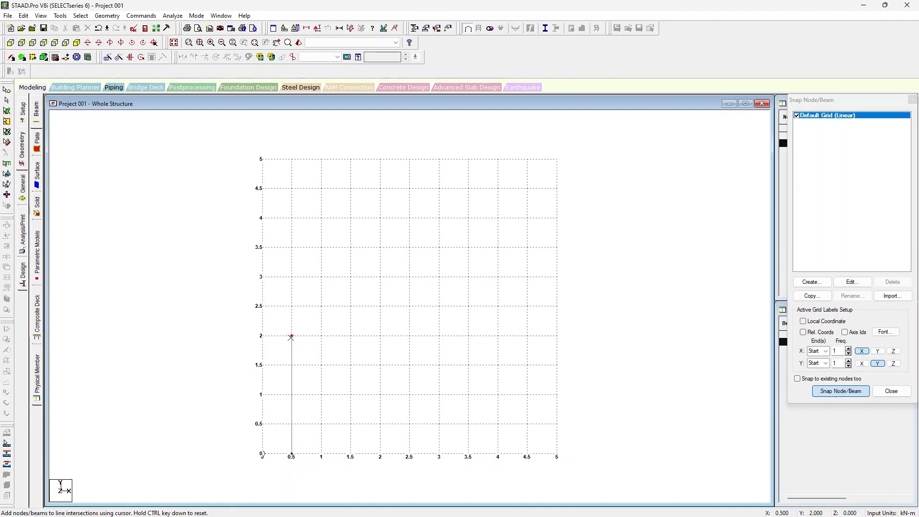
key("Escape")
left_click(409, 453)
left_click(409, 336)
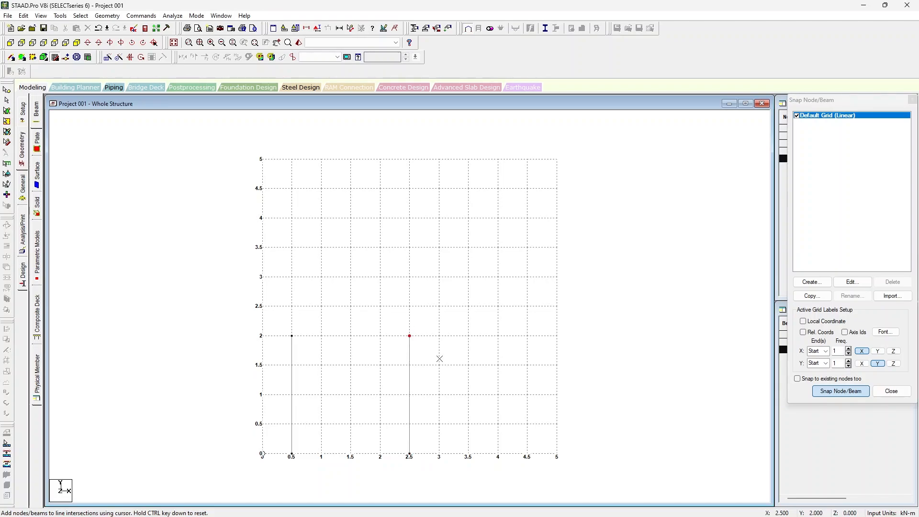
left_click(557, 395)
key("Escape")
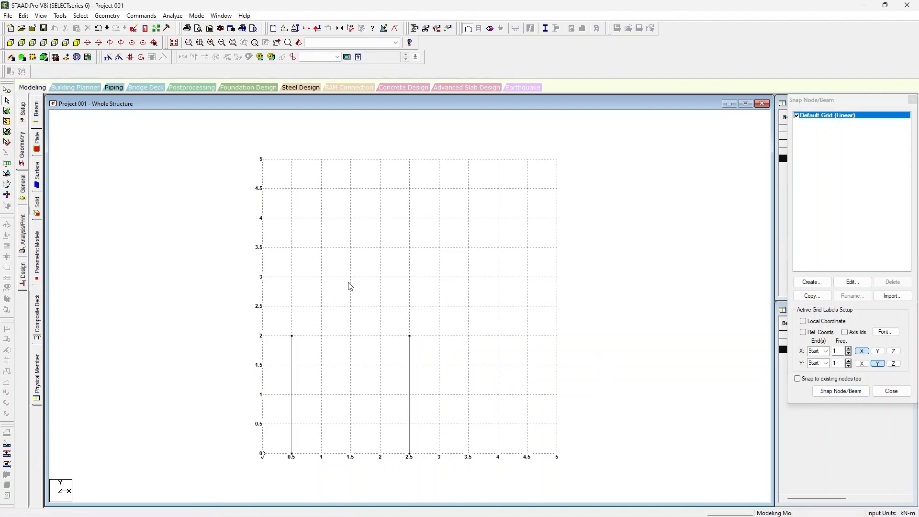
Draw two sloping members from the column tops at Y 2 m to an apex at X 1.5, Y 3 m
left_click(836, 394)
left_click(292, 336)
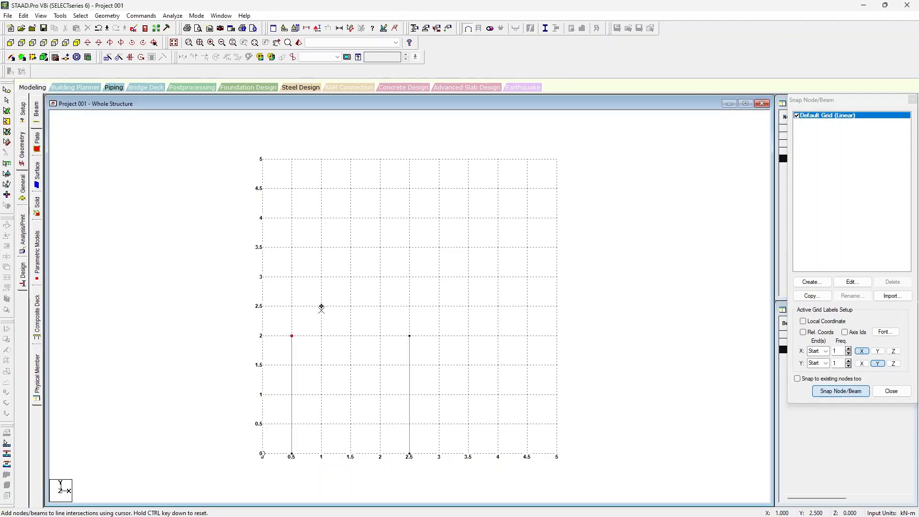
left_click(350, 277)
left_click(409, 336)
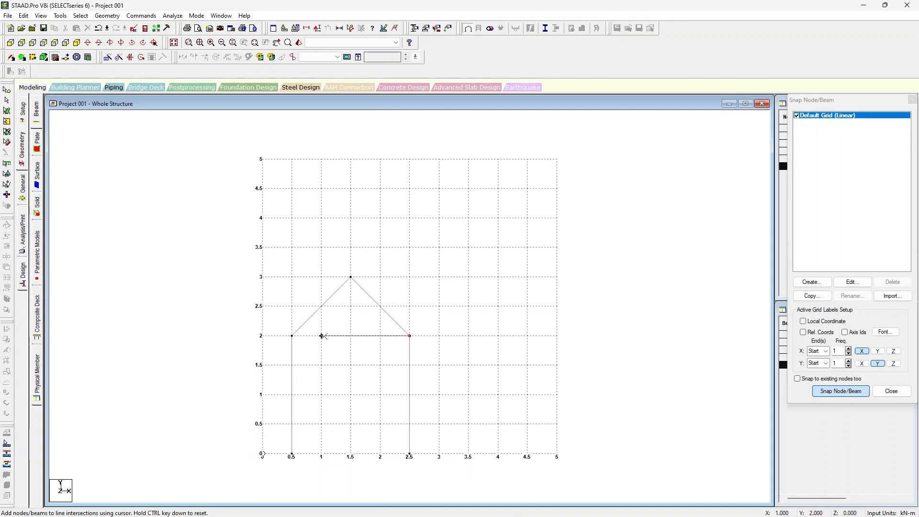
Draw a horizontal tie member at Y 2 m connecting the column tops at X 0.5 m and X 2.5 m
key("Escape")
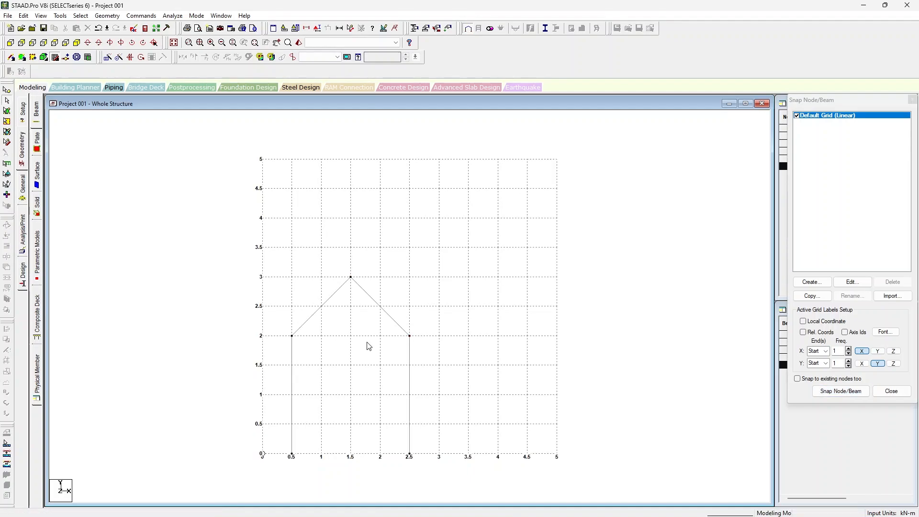
left_click(830, 396)
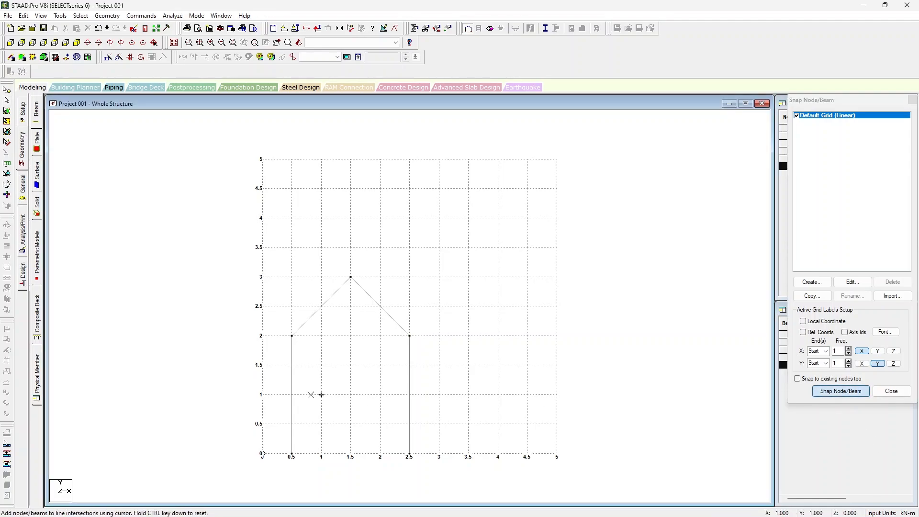
left_click(292, 336)
left_click(409, 335)
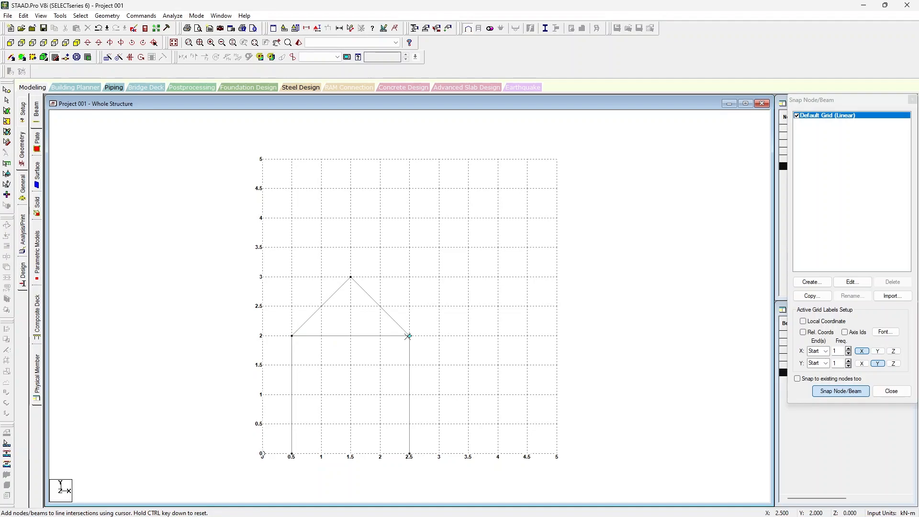
key("Escape")
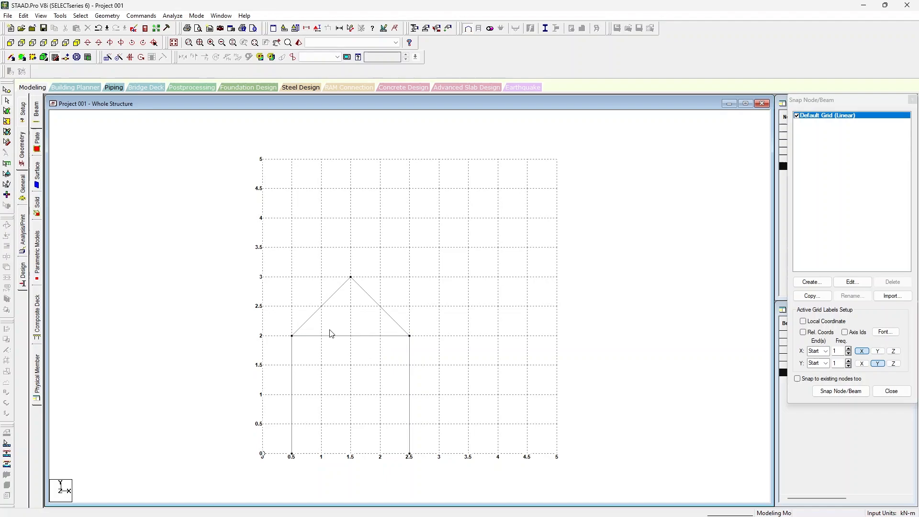
Draw connected truss web members from X 1, Y 2.5 m through (1, 2), the apex (1.5, 3) and (2, 2) to (2, 2.5)
left_click(829, 391)
left_click(322, 307)
left_click(322, 336)
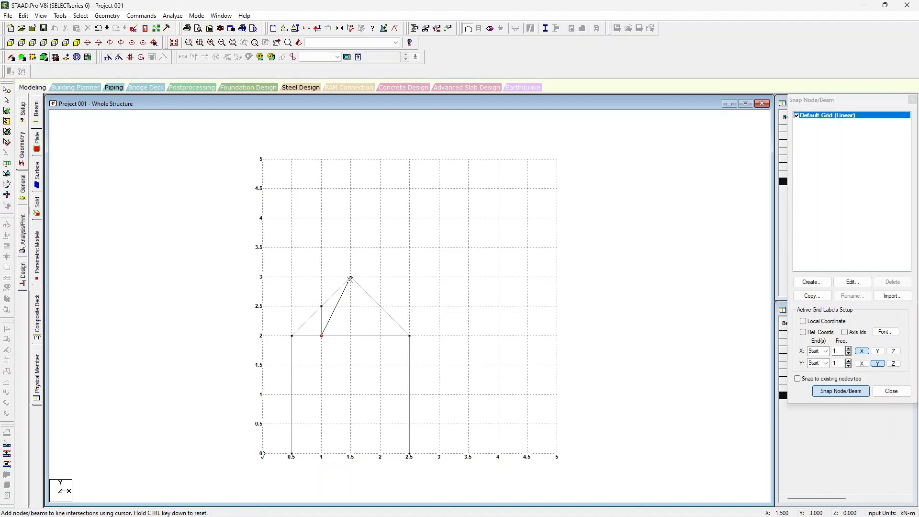
left_click(351, 278)
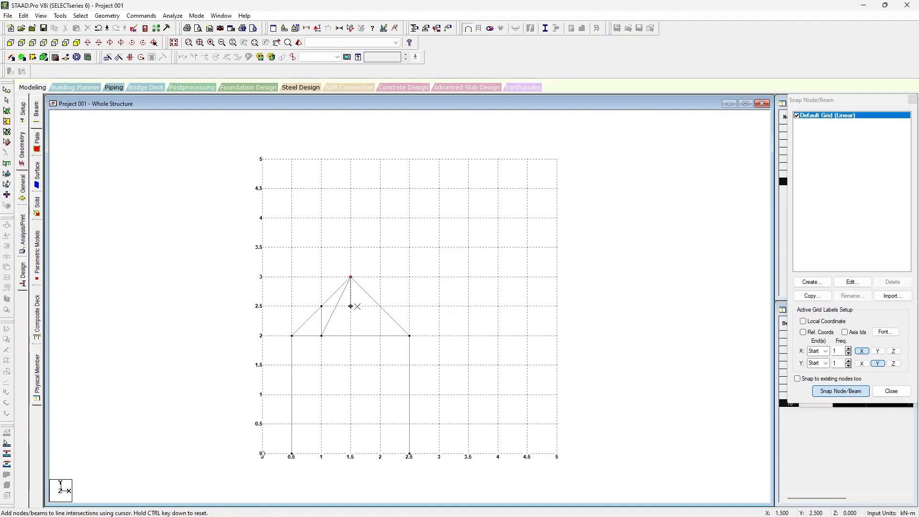
left_click(381, 335)
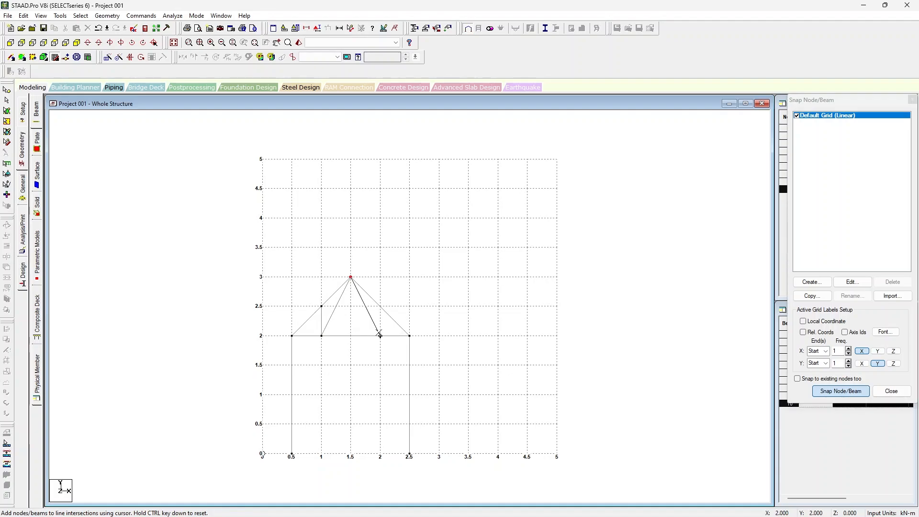
left_click(380, 306)
key("Escape")
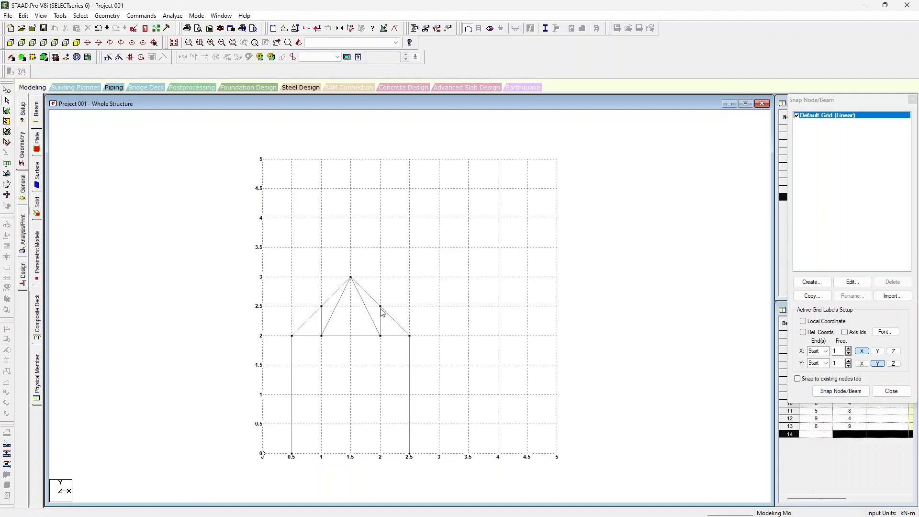
scroll(360, 319, "up", 3)
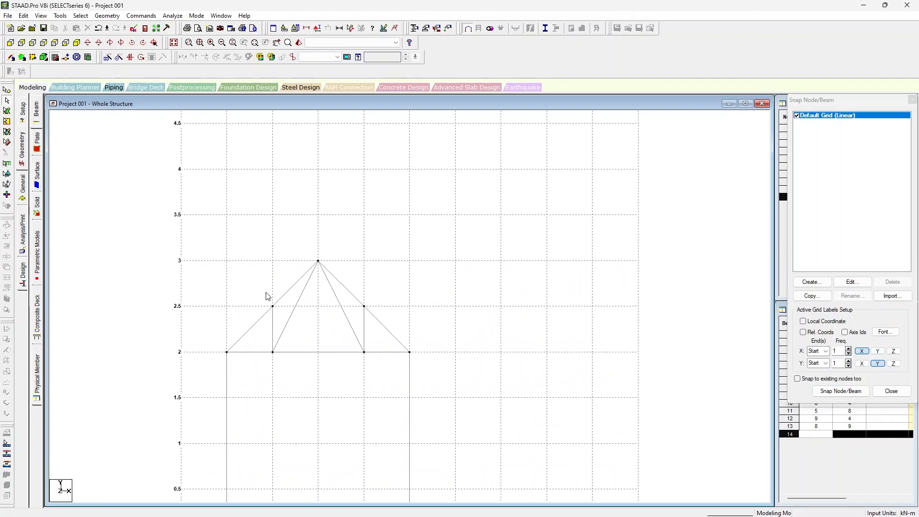
scroll(282, 298, "down", 2)
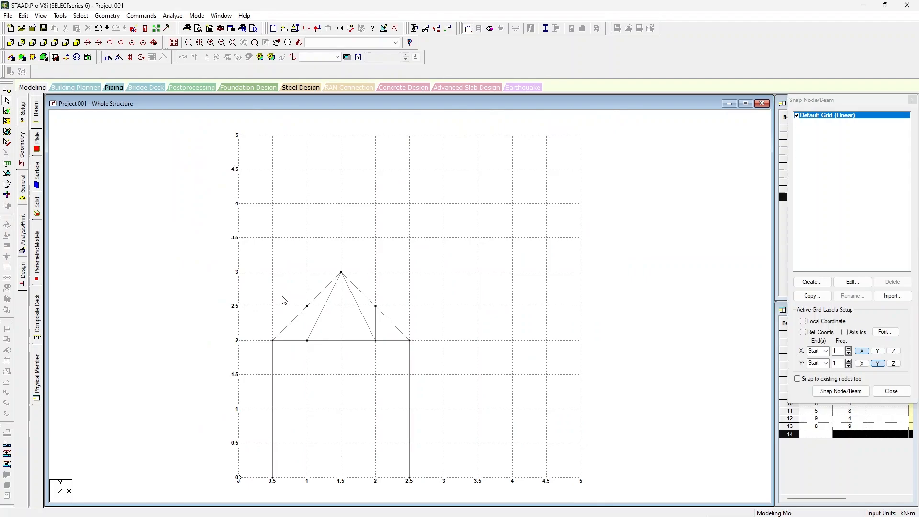